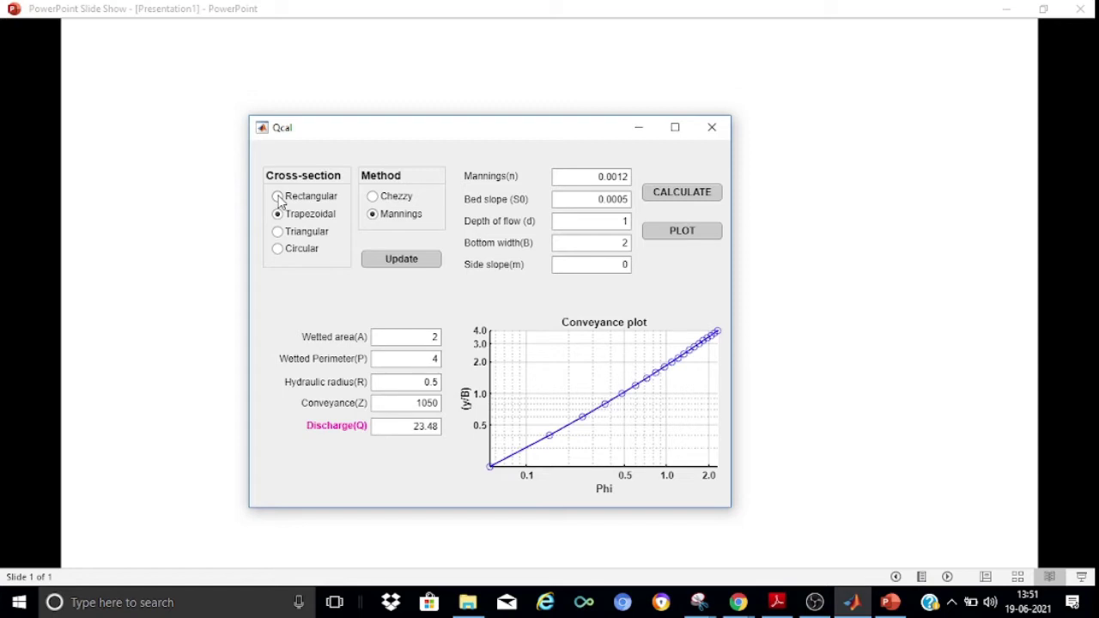
Switch the channel to a rectangular cross-section with the Mannings method and update the input fields
{"action": "left_click", "coordinate": [279, 200]}
{"action": "left_click", "coordinate": [374, 198]}
{"action": "left_click", "coordinate": [375, 215]}
{"action": "left_click", "coordinate": [401, 259]}
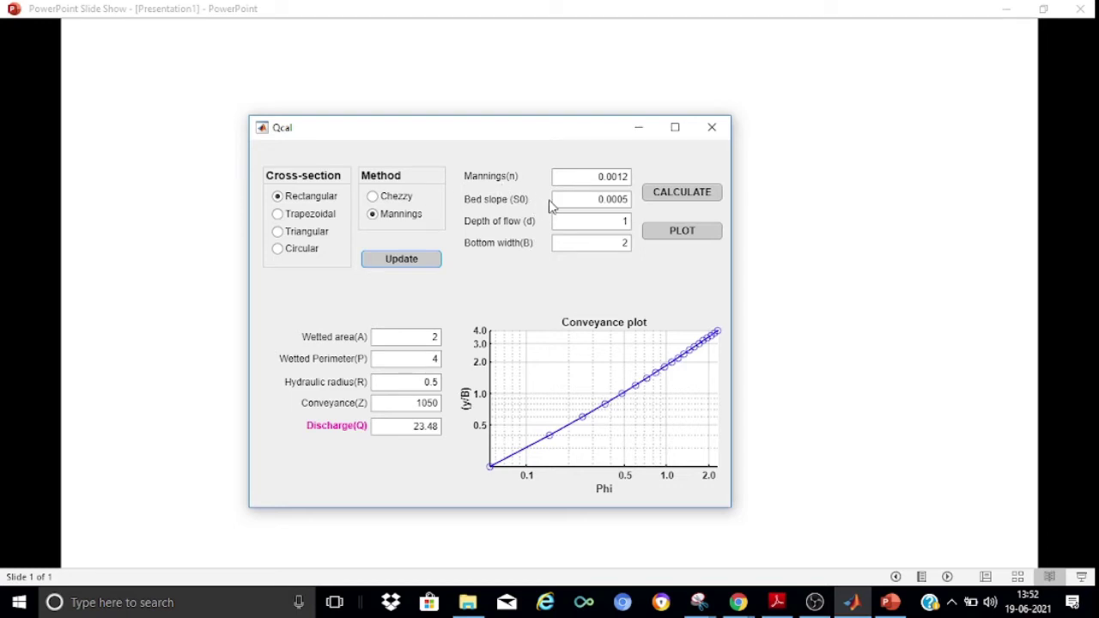
Change the Mannings n value for the rectangular channel, calculate the discharge and plot the conveyance curve
{"action": "left_click", "coordinate": [615, 179]}
{"action": "key", "text": "BackSpace"}
{"action": "type", "text": "5"}
{"action": "key", "text": "Delete"}
{"action": "left_click", "coordinate": [682, 193]}
{"action": "left_click", "coordinate": [683, 234]}
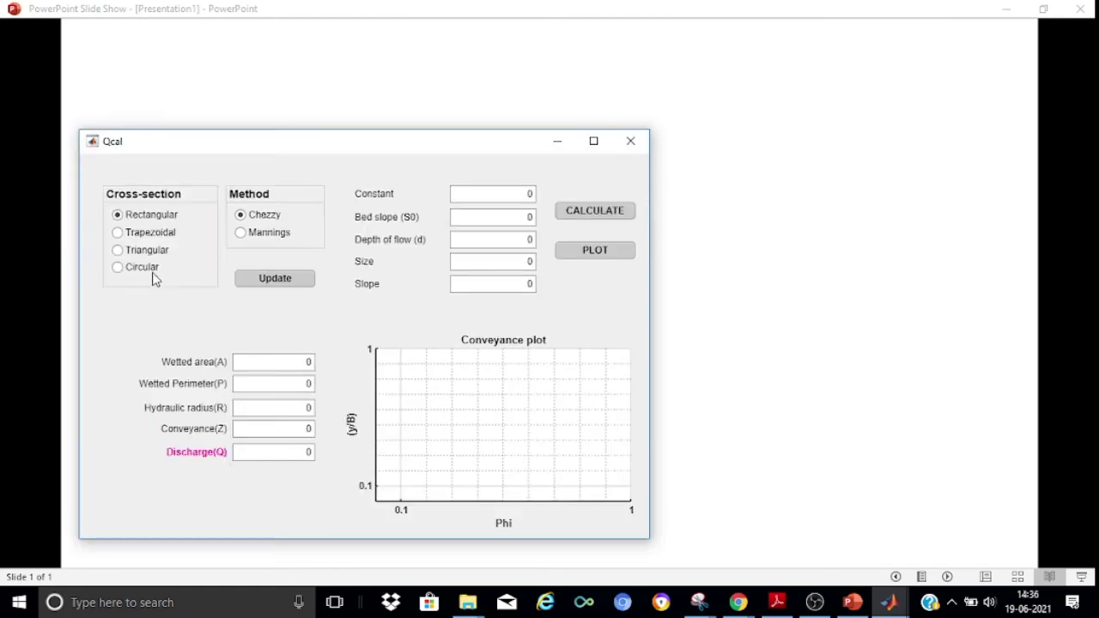
Set up a trapezoidal cross-section with the Chezzy method, using a Chezzy constant of 50 and a bed slope of 0.0004
{"action": "left_click", "coordinate": [120, 235]}
{"action": "left_click", "coordinate": [276, 282]}
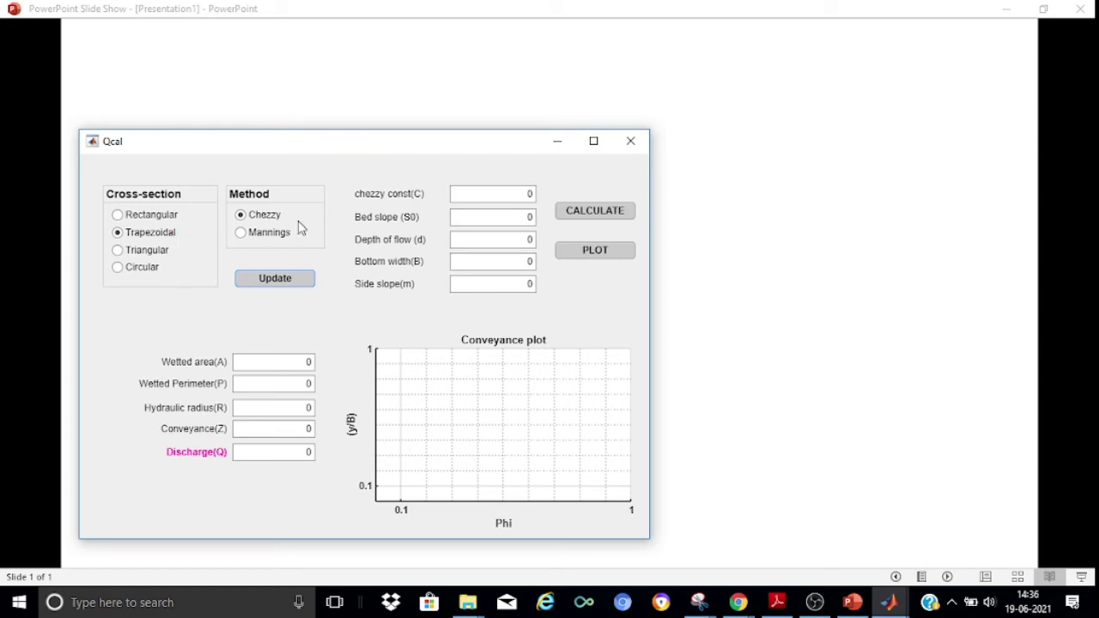
{"action": "left_click", "coordinate": [516, 194]}
{"action": "double_click", "coordinate": [516, 194]}
{"action": "type", "text": "50"}
{"action": "left_click", "coordinate": [521, 216]}
{"action": "left_click", "coordinate": [521, 216]}
{"action": "key", "text": "End"}
{"action": "type", "text": ".0004"}
Enter flow depth 1.2, bottom width 5 and side slope 1.5, and calculate and plot the trapezoidal channel
{"action": "left_click", "coordinate": [525, 240]}
{"action": "type", "text": "1."}
{"action": "key", "text": "Delete"}
{"action": "type", "text": "2"}
{"action": "double_click", "coordinate": [526, 261]}
{"action": "type", "text": "5"}
{"action": "left_click", "coordinate": [523, 286]}
{"action": "type", "text": "1."}
{"action": "key", "text": "Delete"}
{"action": "type", "text": "5"}
{"action": "left_click", "coordinate": [607, 216]}
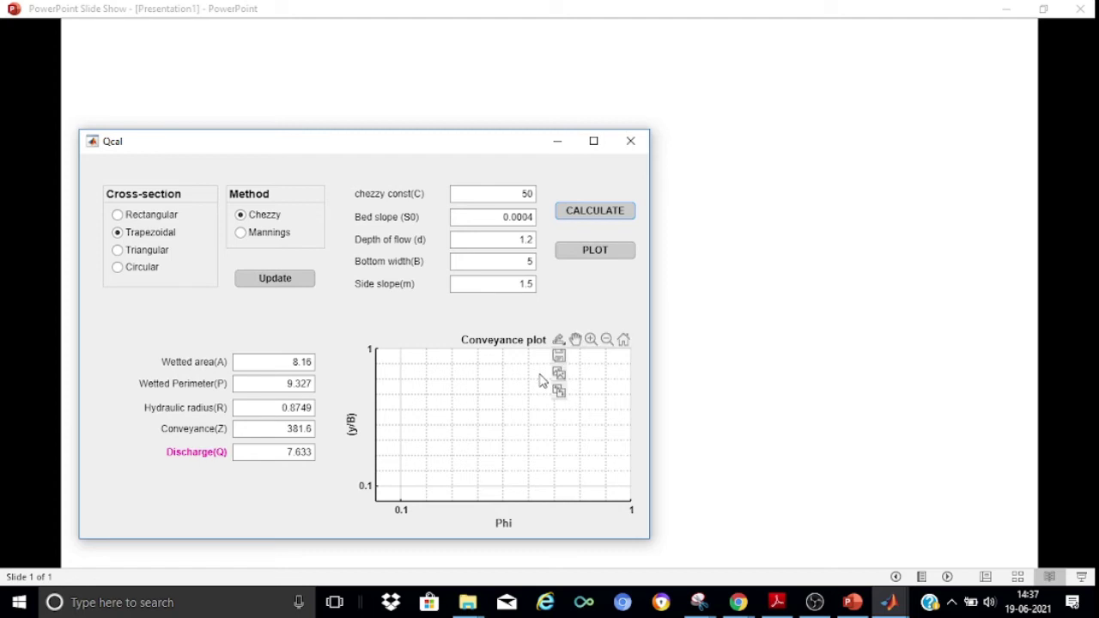
{"action": "left_click", "coordinate": [609, 258]}
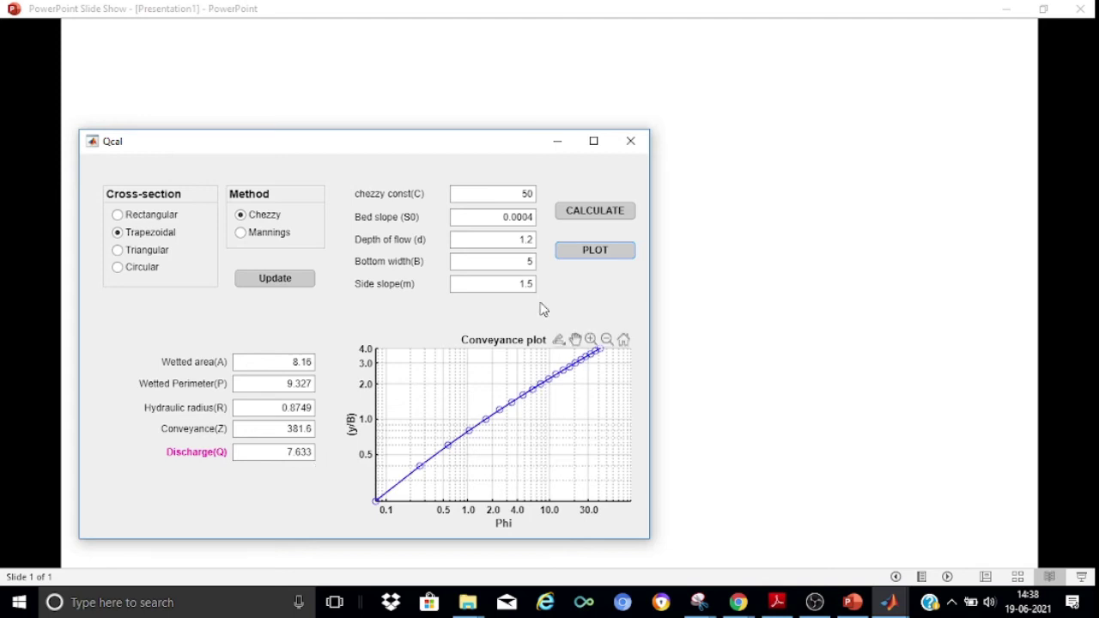
Set the trapezoidal channel's depth of flow to 1.3 and recalculate the discharge
{"action": "left_click", "coordinate": [527, 238]}
{"action": "type", "text": "3"}
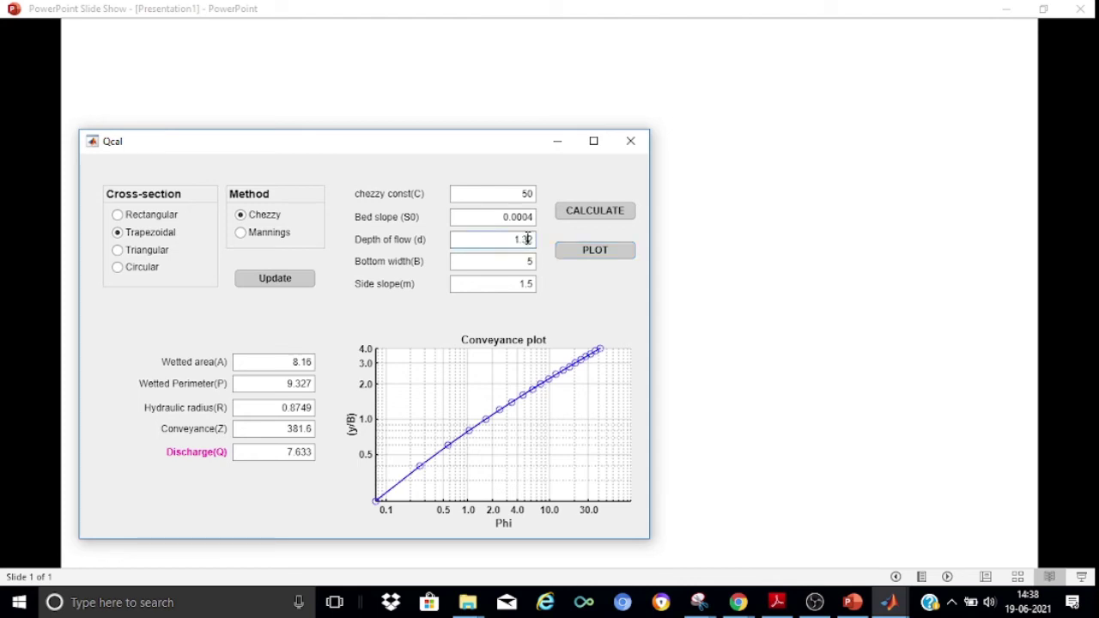
{"action": "key", "text": "Delete"}
{"action": "left_click", "coordinate": [581, 219]}
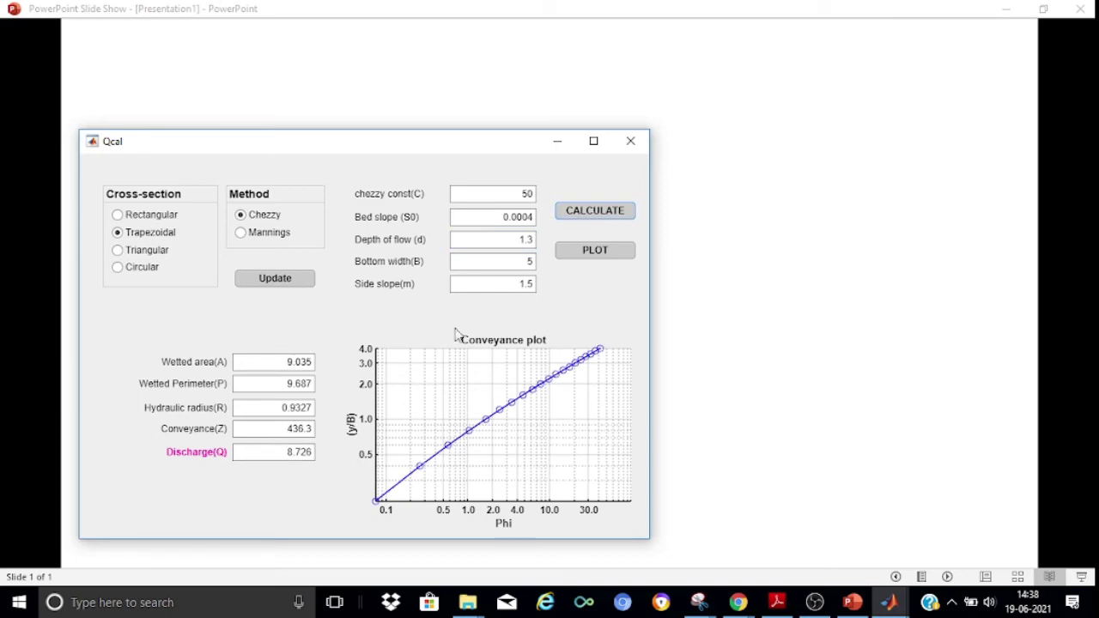
Set the trapezoidal channel's depth of flow to 1.4 and recalculate the discharge
{"action": "left_click", "coordinate": [530, 239]}
{"action": "key", "text": "BackSpace"}
{"action": "type", "text": "4"}
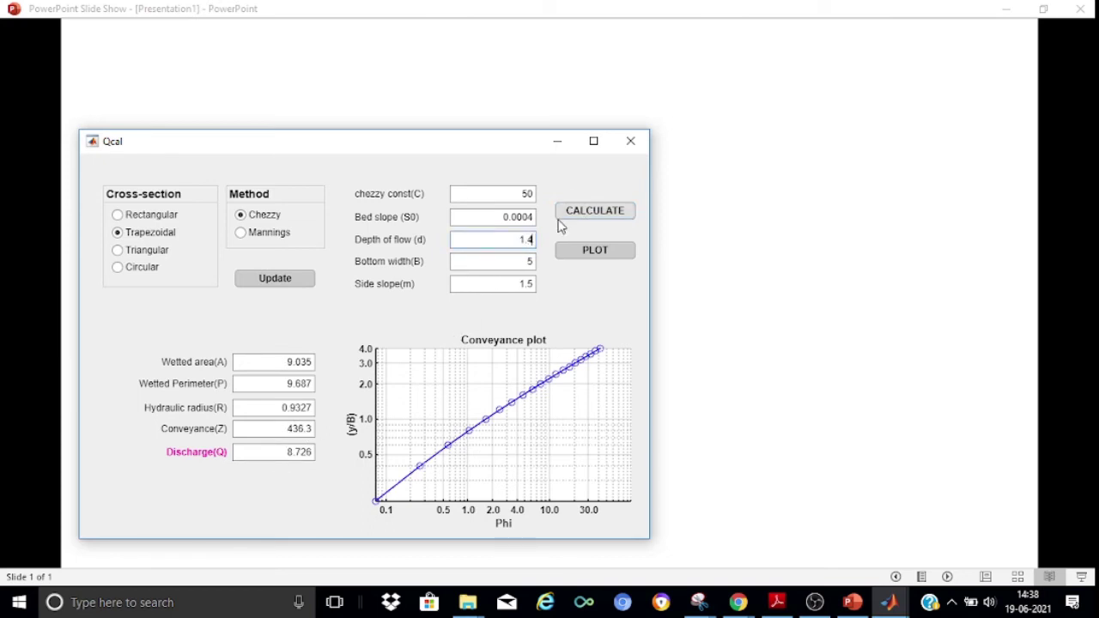
{"action": "left_click", "coordinate": [575, 218]}
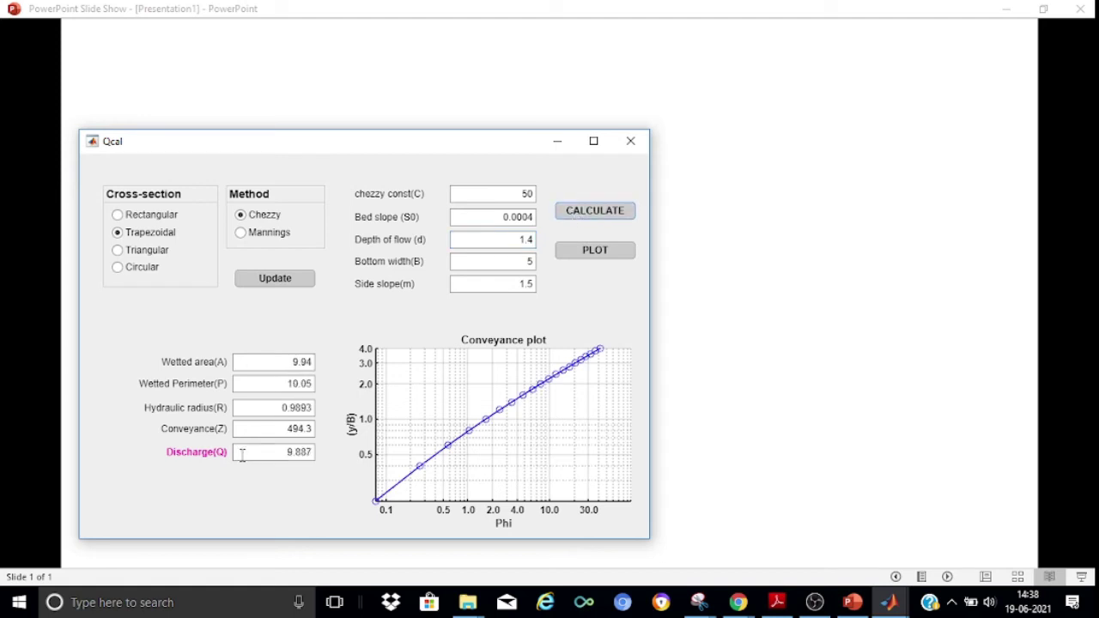
Set the trapezoidal channel's depth of flow to 1.45 and recalculate the discharge
{"action": "left_click", "coordinate": [533, 241]}
{"action": "type", "text": "5"}
{"action": "left_click", "coordinate": [580, 215]}
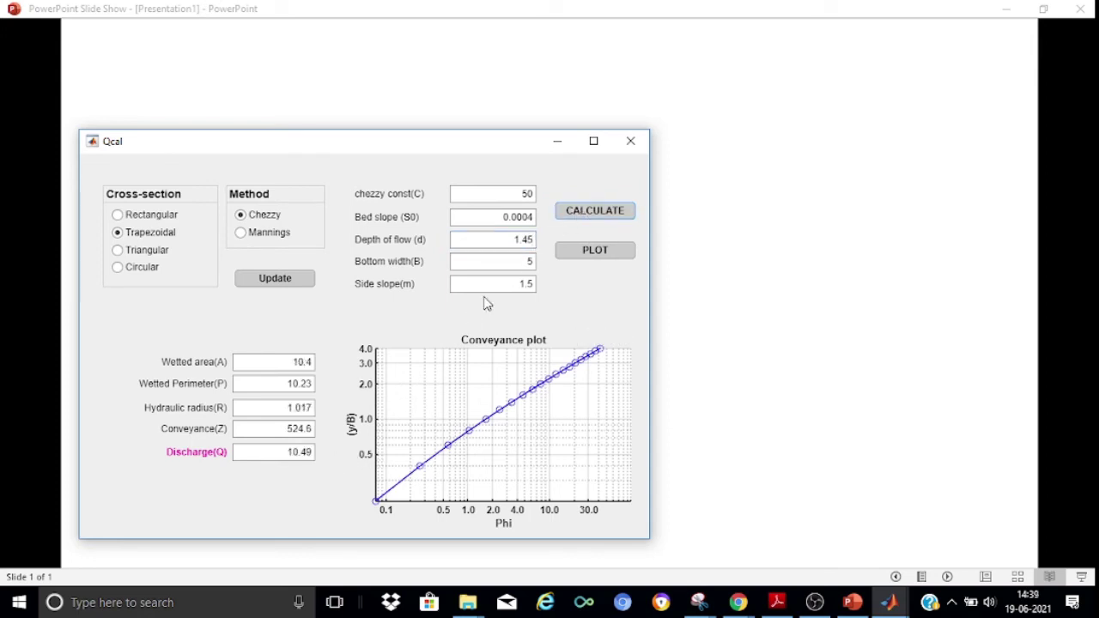
Set the trapezoidal channel's depth of flow to 1.42 and recalculate the discharge
{"action": "left_click", "coordinate": [527, 239]}
{"action": "type", "text": "2"}
{"action": "key", "text": "Delete"}
{"action": "left_click", "coordinate": [584, 215]}
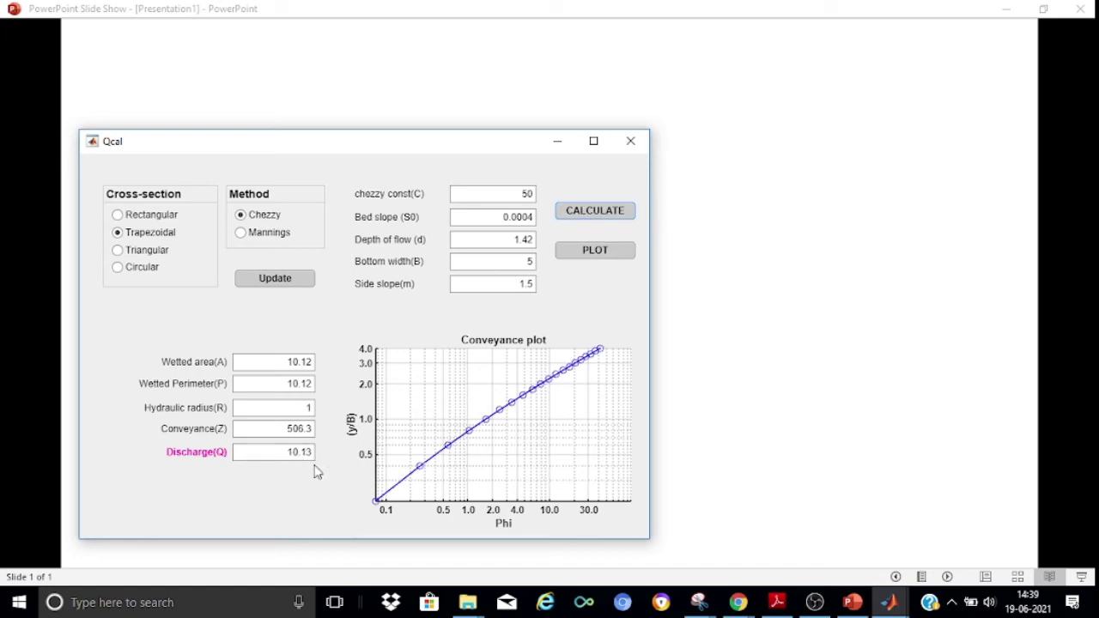
{"action": "left_click", "coordinate": [527, 258]}
{"action": "key", "text": "BackSpace"}
{"action": "type", "text": "5"}
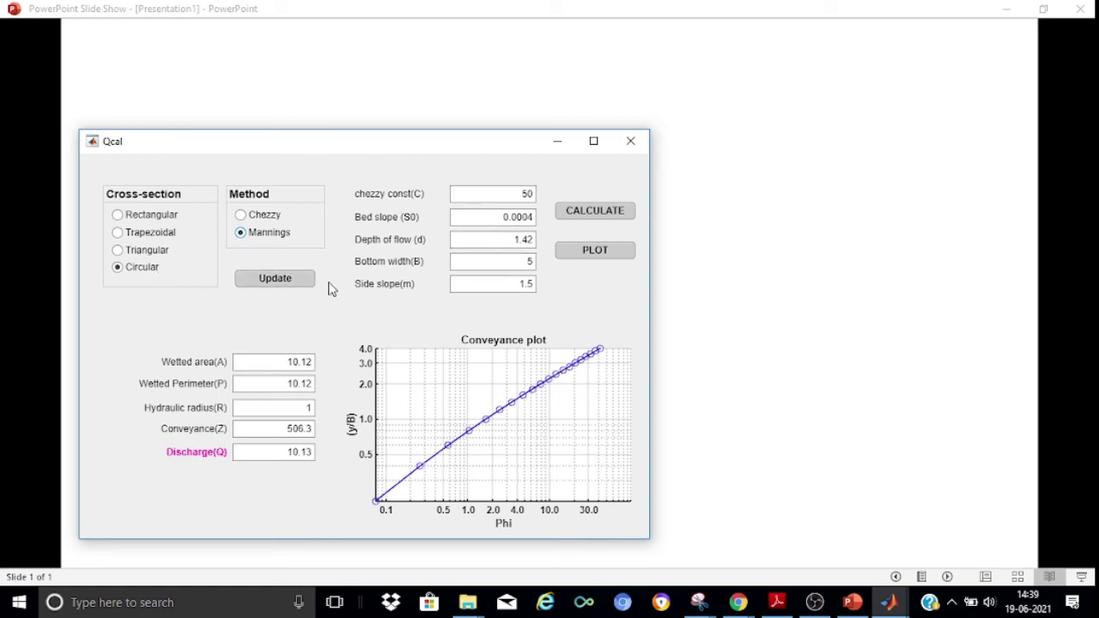
Update the inputs for a circular section with the Mannings method and set Mannings n to 0.014
{"action": "left_click", "coordinate": [290, 285]}
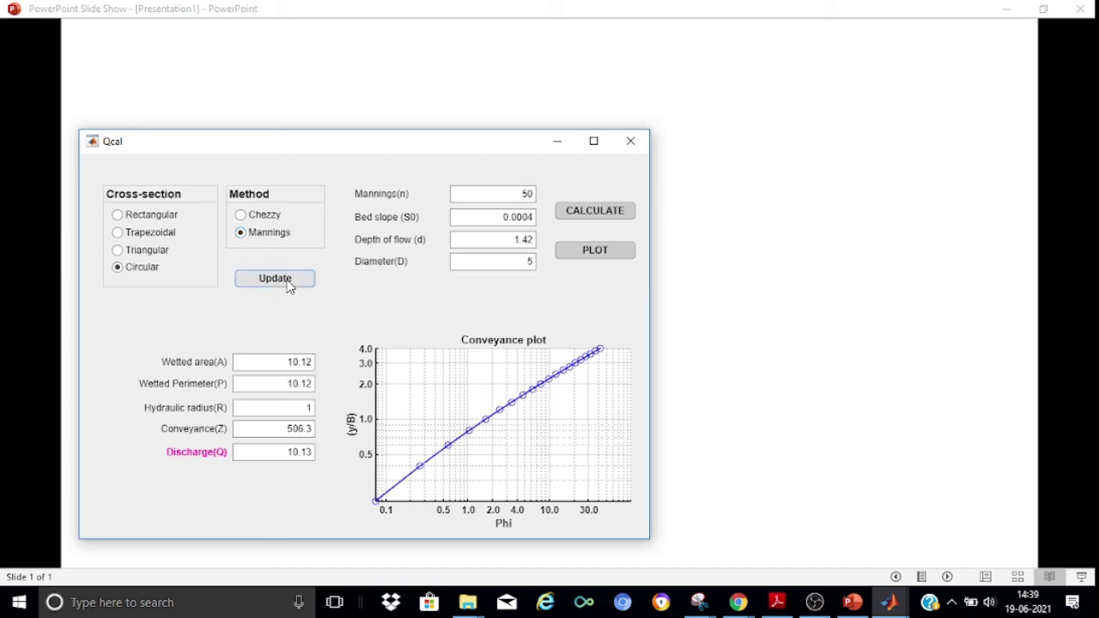
{"action": "left_click", "coordinate": [520, 194]}
{"action": "type", "text": "0.0"}
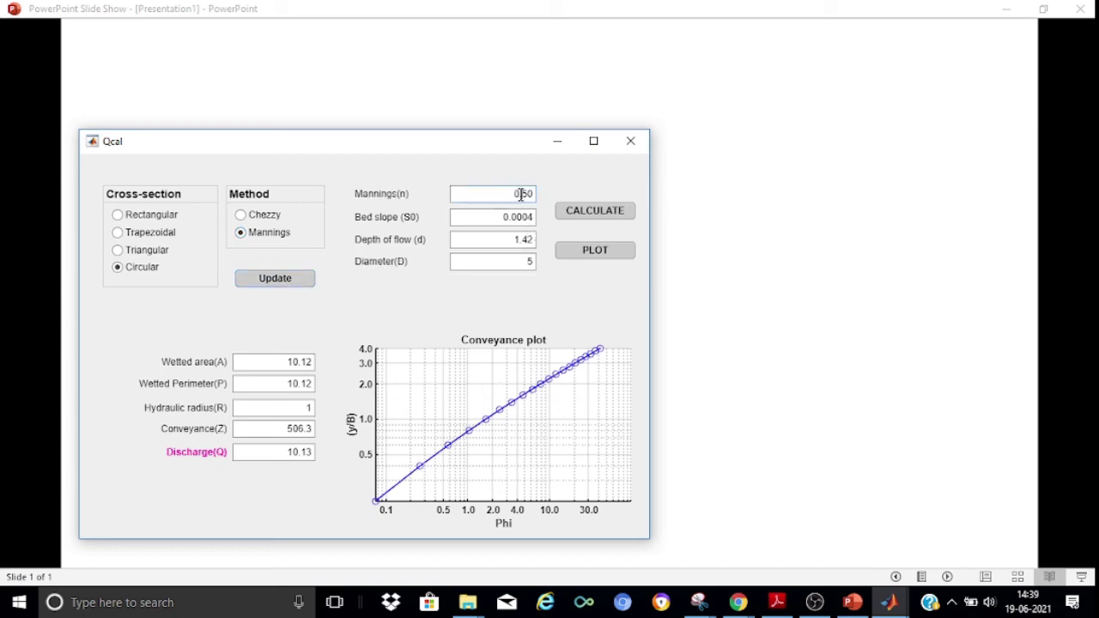
{"action": "type", "text": "14"}
{"action": "key", "text": "Delete"}
{"action": "key", "text": "Delete"}
Set the circular channel's bed slope to 0.0005 and its diameter to 3
{"action": "left_click", "coordinate": [527, 217]}
{"action": "type", "text": "5"}
{"action": "key", "text": "Delete"}
{"action": "left_click", "coordinate": [528, 261]}
{"action": "type", "text": "3"}
{"action": "key", "text": "Delete"}
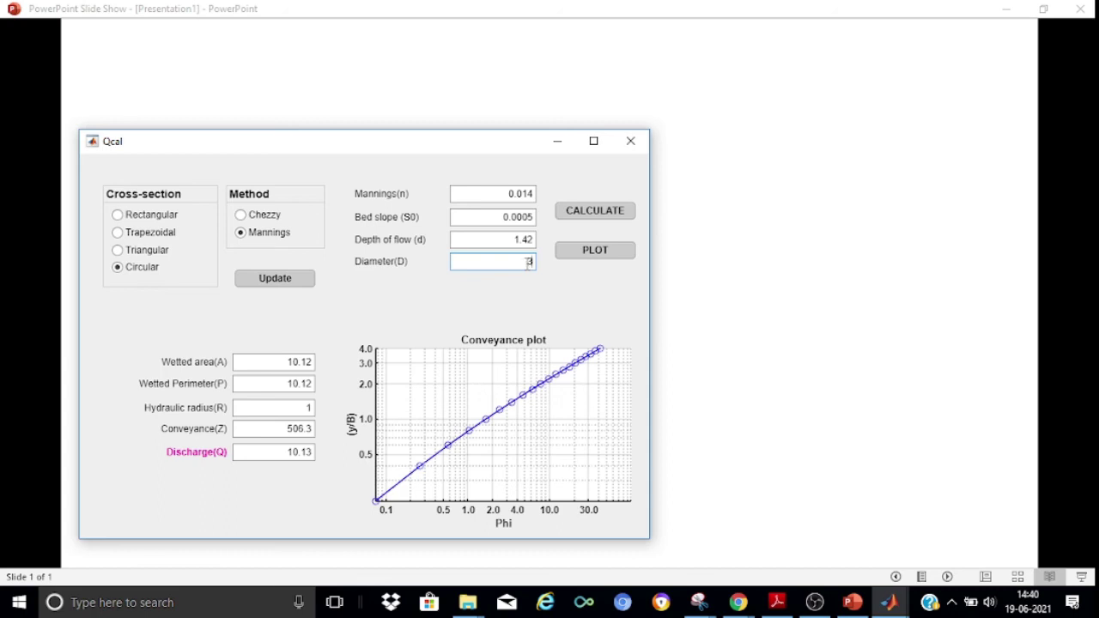
Set the circular channel's depth of flow to 2, calculate the discharge and plot its conveyance curve
{"action": "left_click", "coordinate": [512, 240]}
{"action": "type", "text": "2"}
{"action": "key", "text": "Delete"}
{"action": "key", "text": "Delete"}
{"action": "key", "text": "Delete"}
{"action": "key", "text": "Delete"}
{"action": "left_click", "coordinate": [591, 212]}
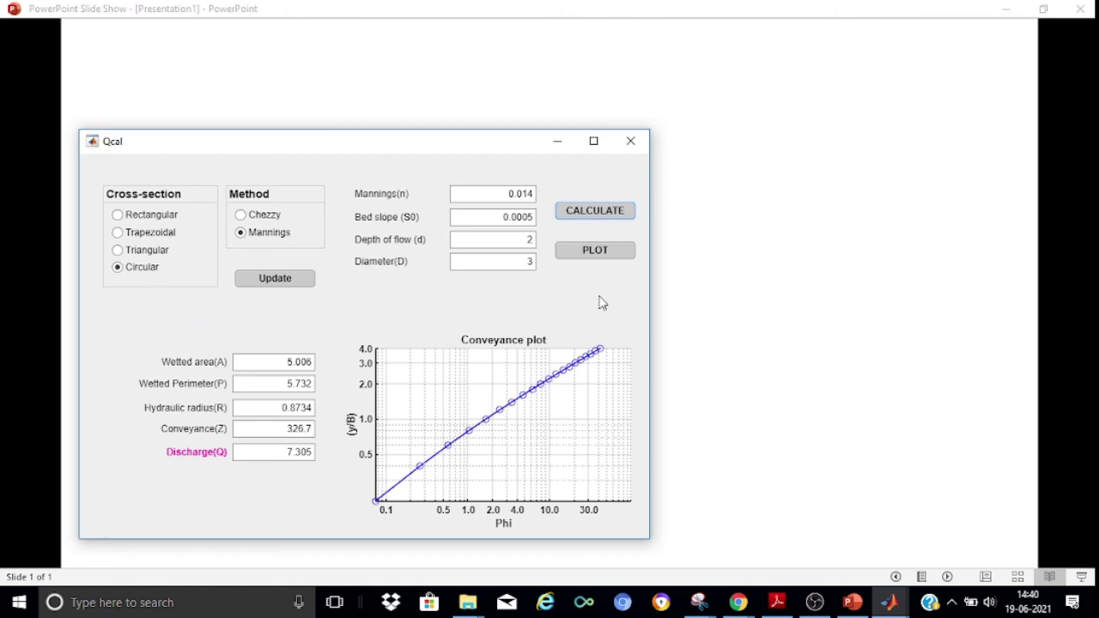
{"action": "left_click", "coordinate": [595, 249]}
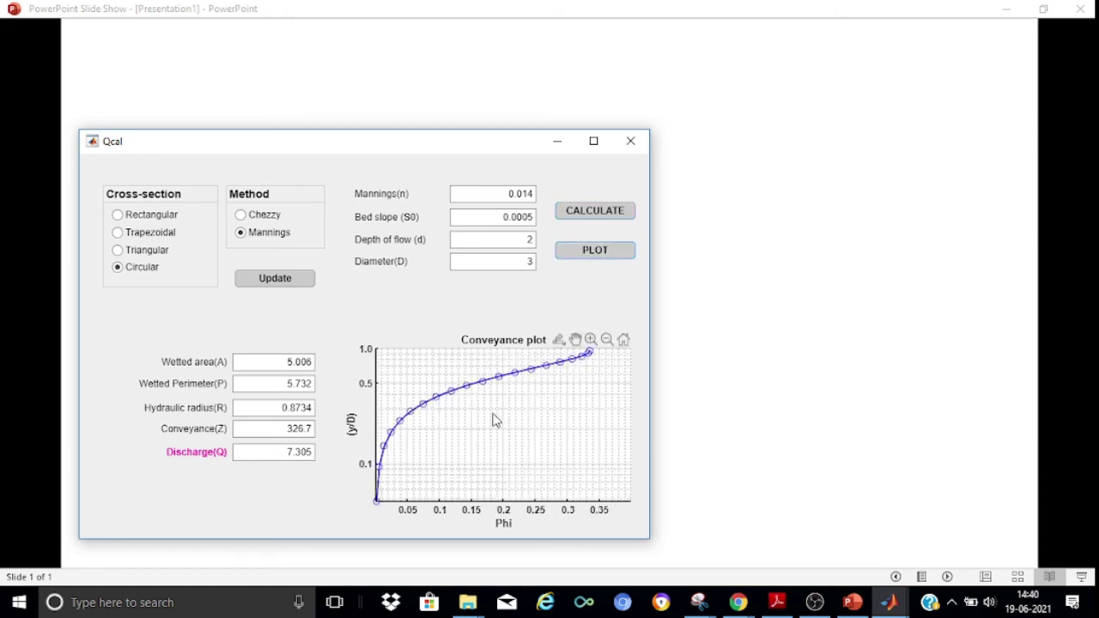